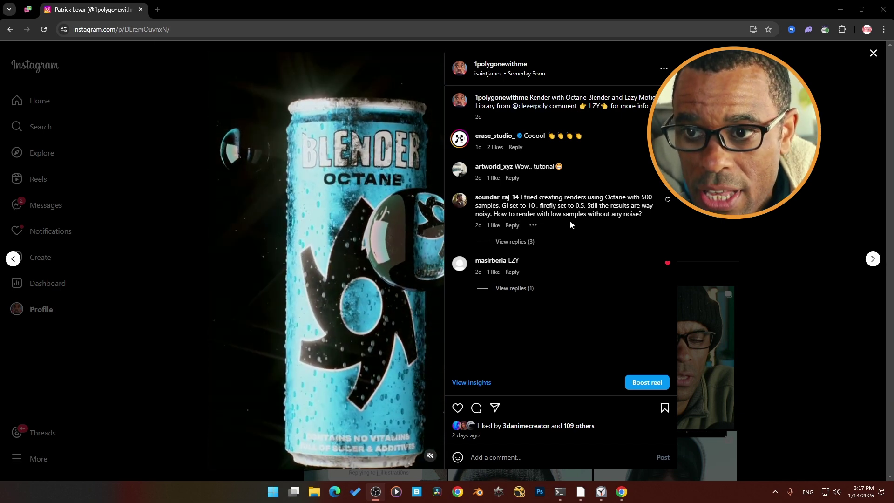
Step: Expand the 3 replies under the noisy-render Octane comment and scroll through them
click(501, 242)
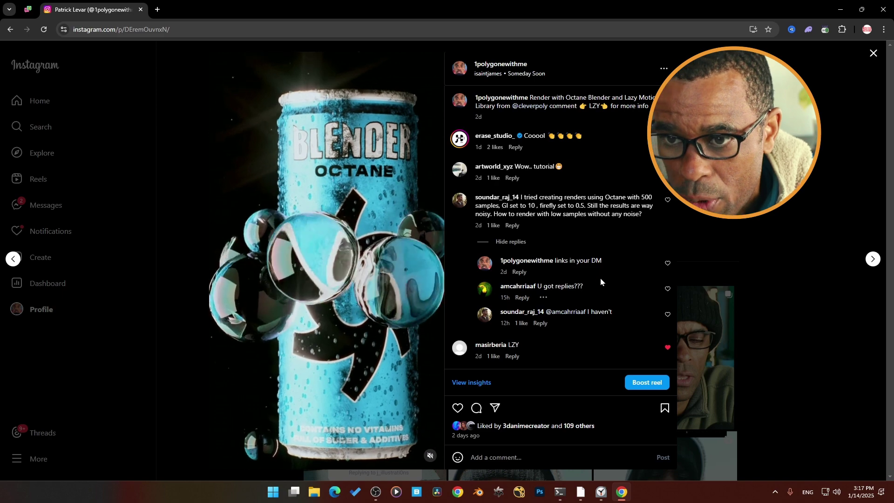
scroll(600, 278, down, 1)
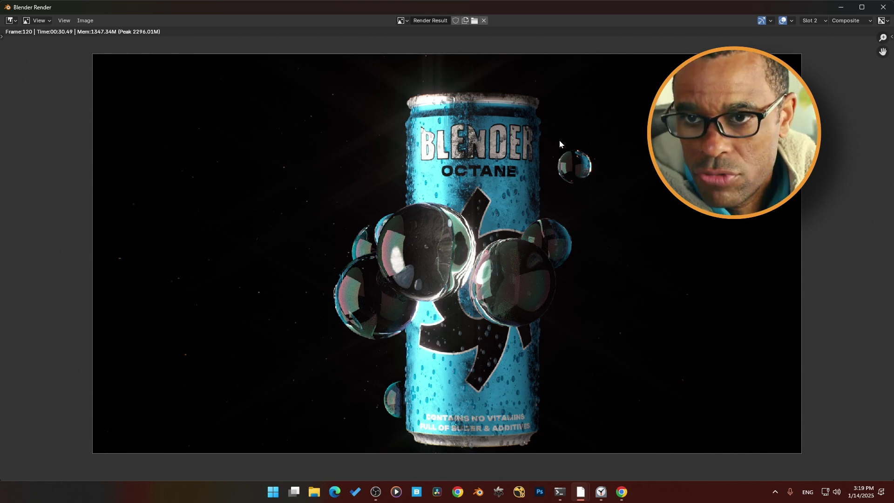
Step: Minimize the render window, switch to the Rendering workspace, and zoom into the can render's bubbles
click(841, 8)
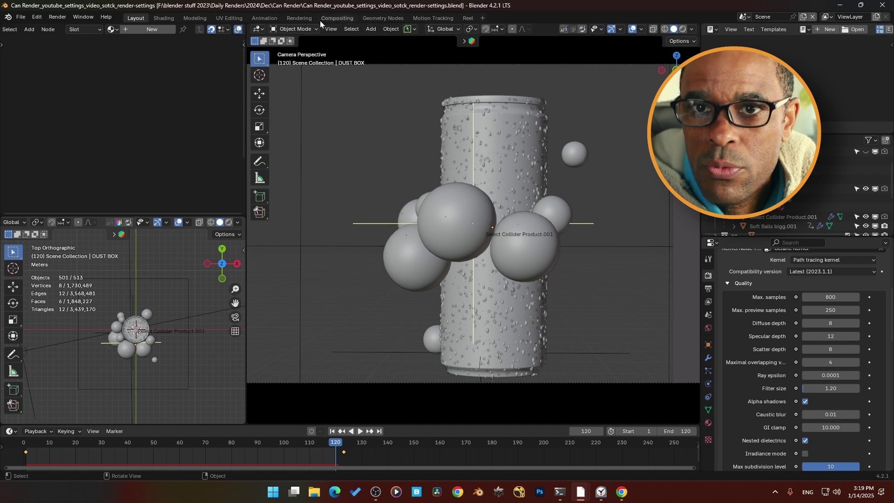
click(304, 18)
scroll(413, 255, up, 5)
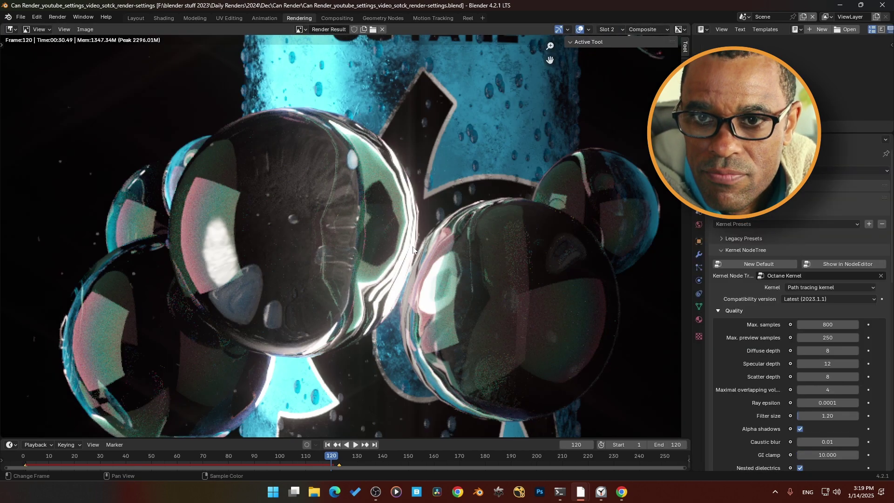
scroll(409, 240, down, 2)
middle_drag(407, 233, 385, 221)
scroll(381, 239, down, 1)
scroll(381, 238, up, 1)
scroll(373, 262, down, 2)
scroll(364, 199, up, 2)
scroll(364, 199, down, 1)
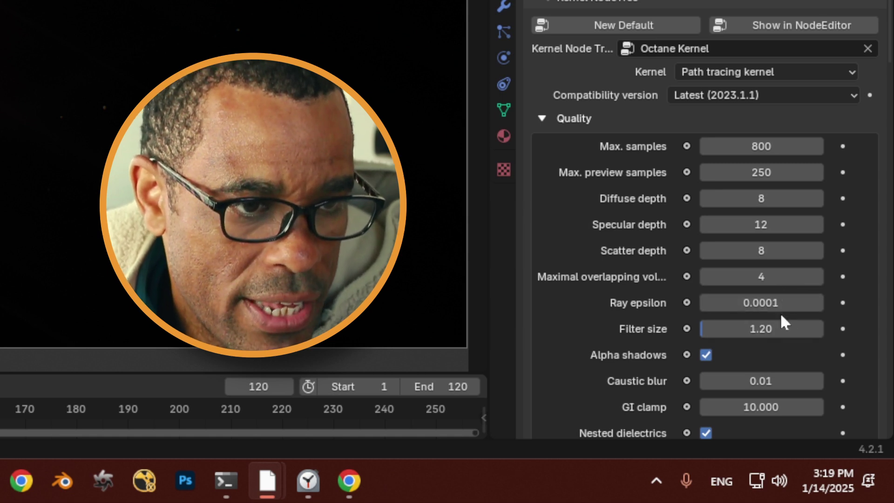
Step: Reveal Octane adaptive sampling: enabled, 0.02 noise threshold, 512 minimum adaptive samples
scroll(778, 333, down, 8)
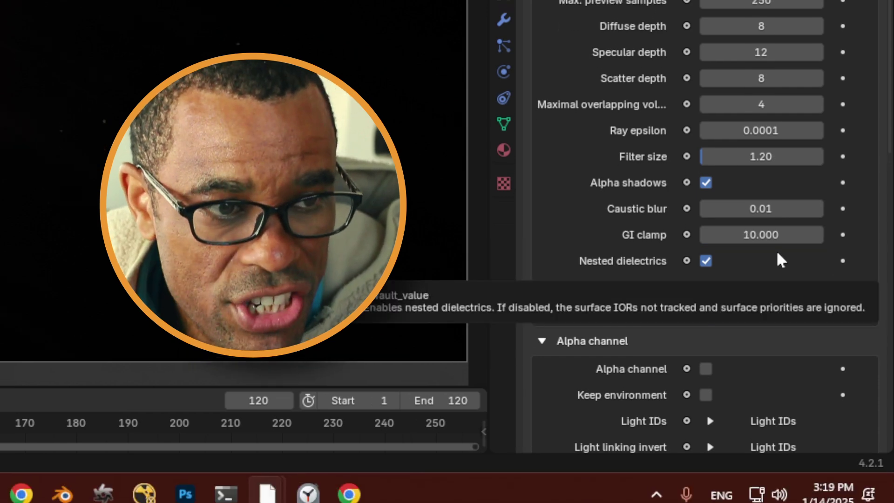
scroll(777, 259, down, 4)
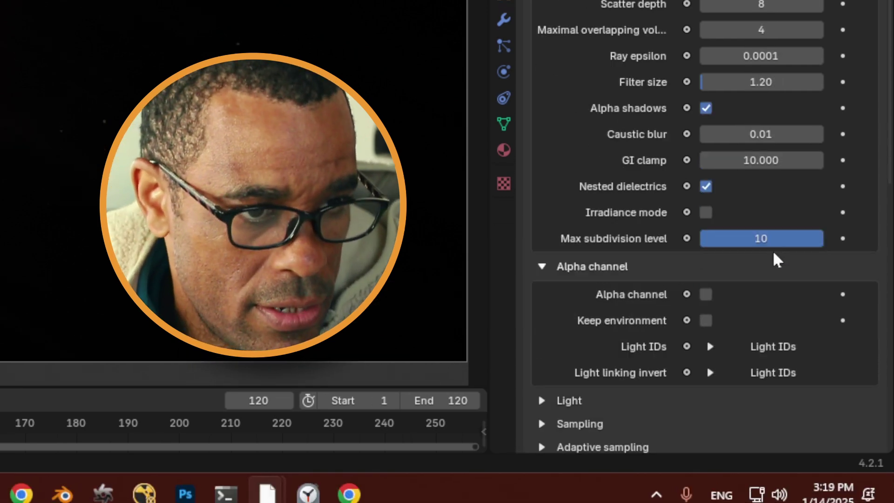
scroll(753, 266, down, 5)
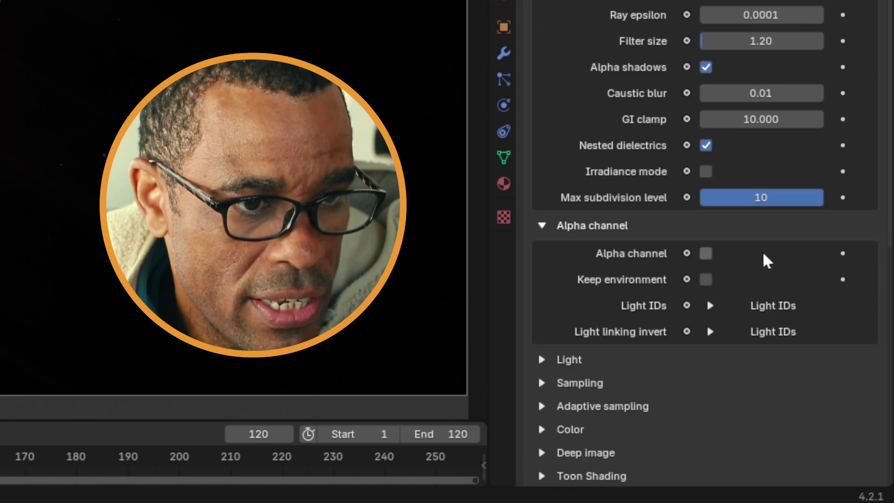
scroll(717, 261, down, 2)
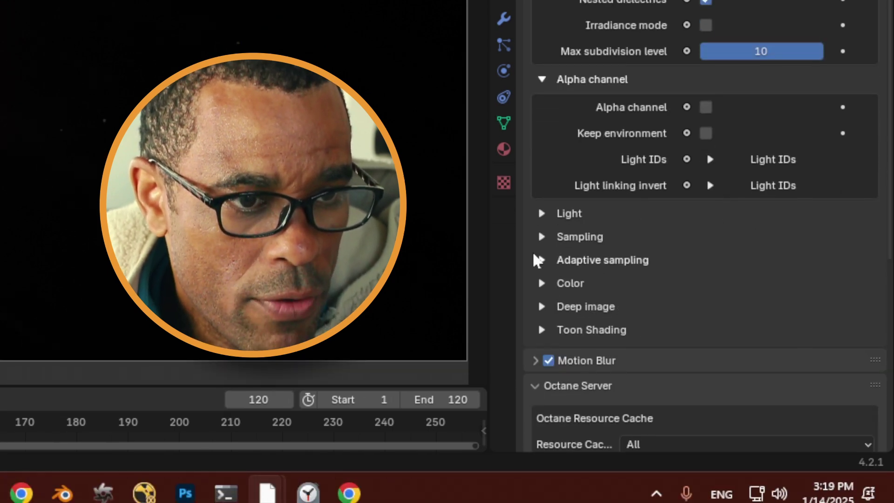
click(554, 300)
scroll(625, 280, down, 2)
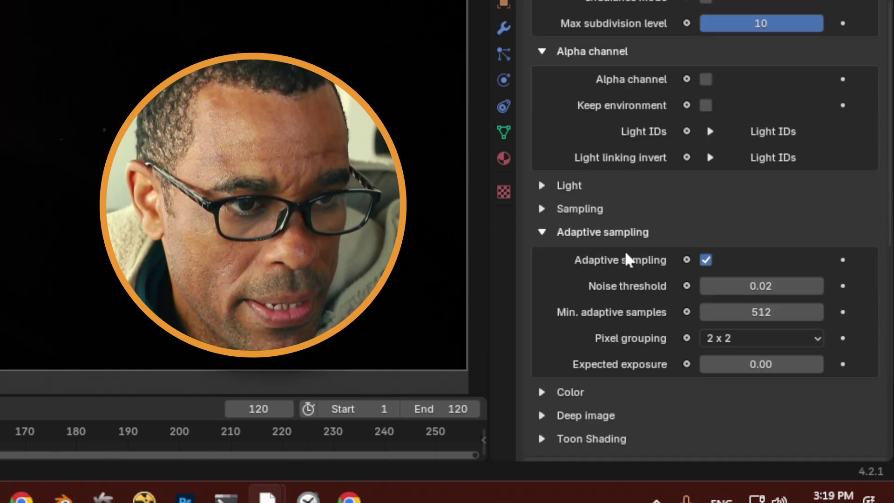
scroll(626, 255, down, 5)
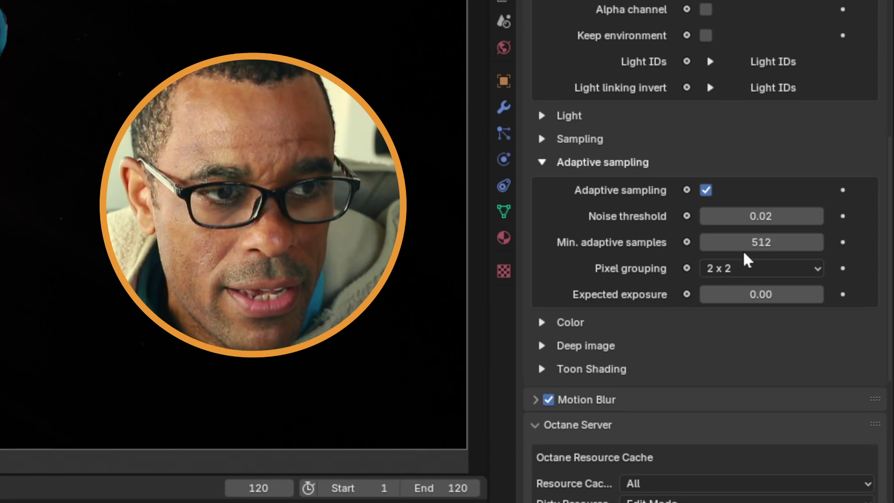
Step: Scroll further and briefly expand, then collapse, the motion blur settings
scroll(704, 260, down, 2)
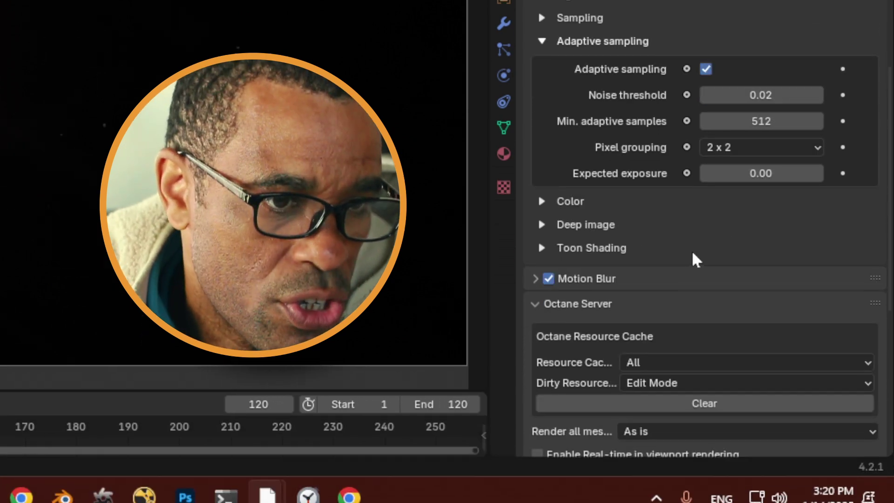
scroll(692, 254, down, 2)
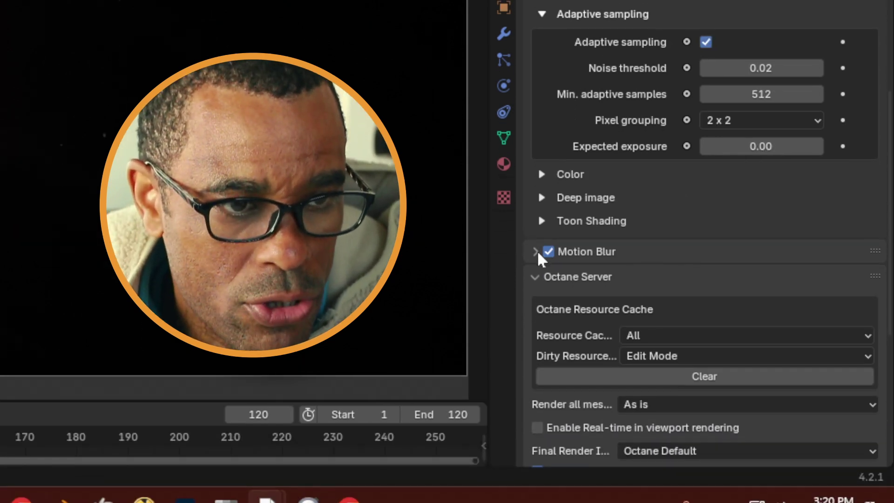
click(535, 326)
click(536, 252)
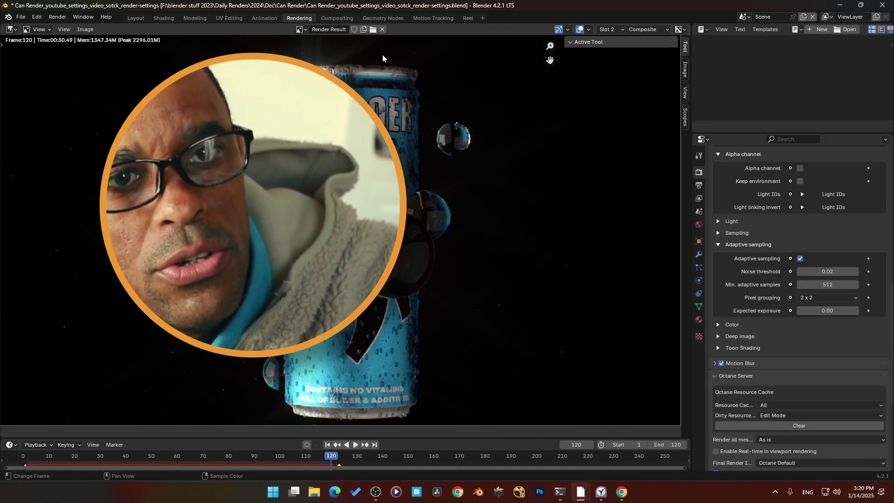
Step: Preview the can live with Octane in the Layout viewport, keeping Open Image Denoise as denoiser
click(135, 18)
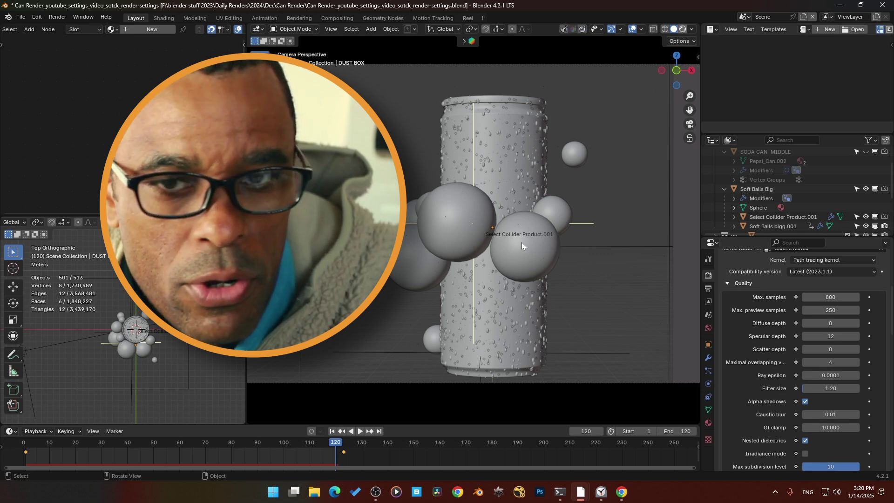
key(z)
key(n)
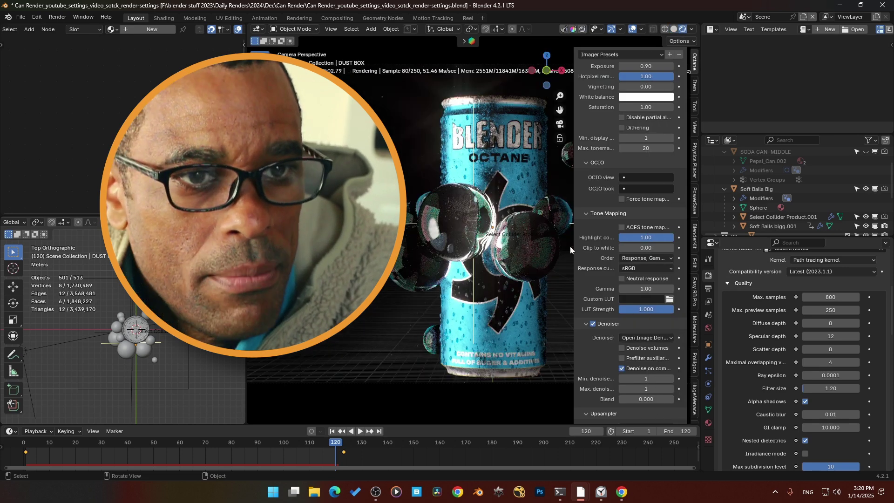
drag(574, 247, 542, 247)
scroll(569, 290, down, 3)
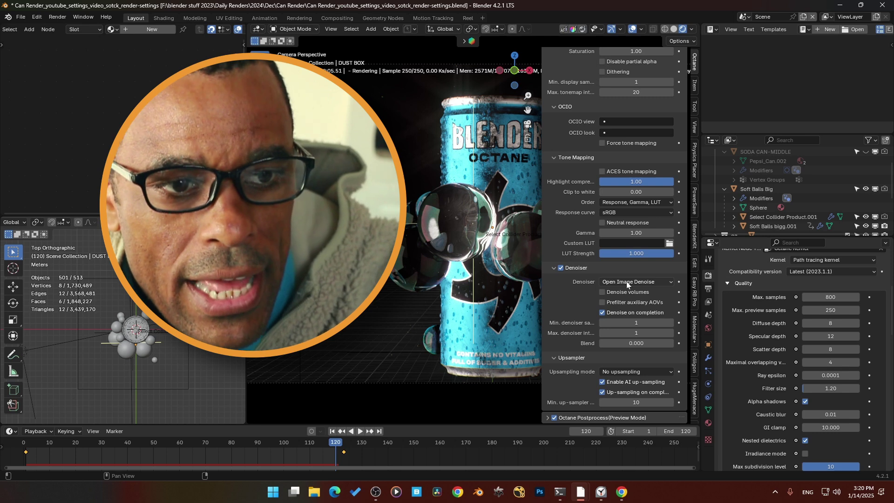
click(632, 282)
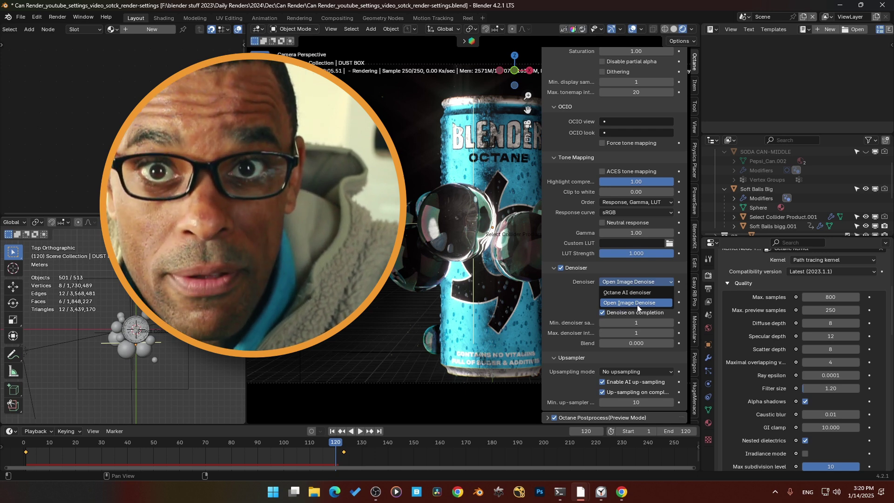
click(627, 303)
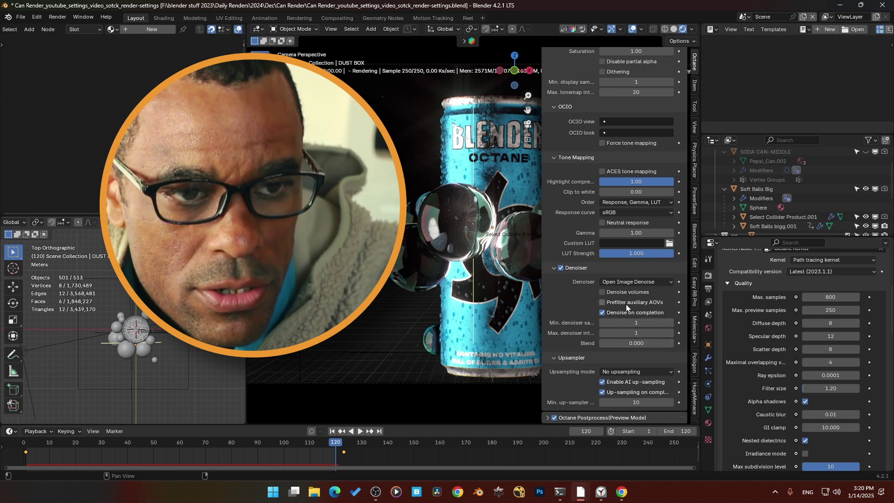
key(n)
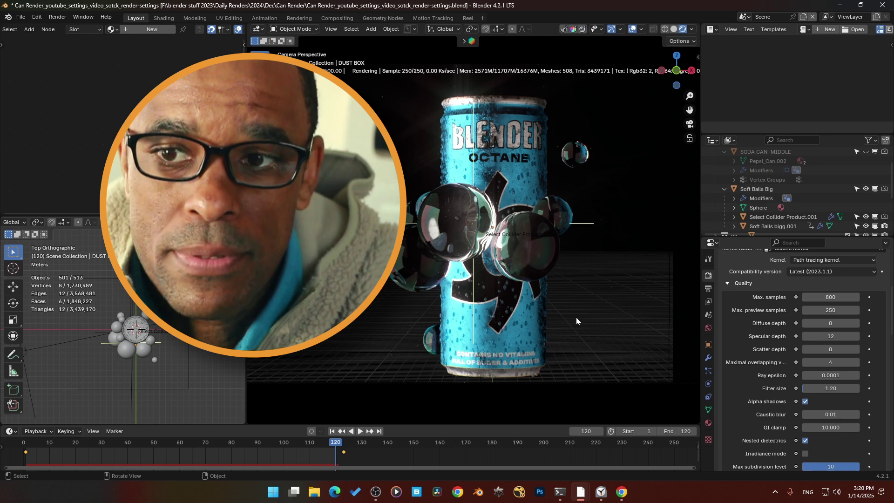
click(336, 18)
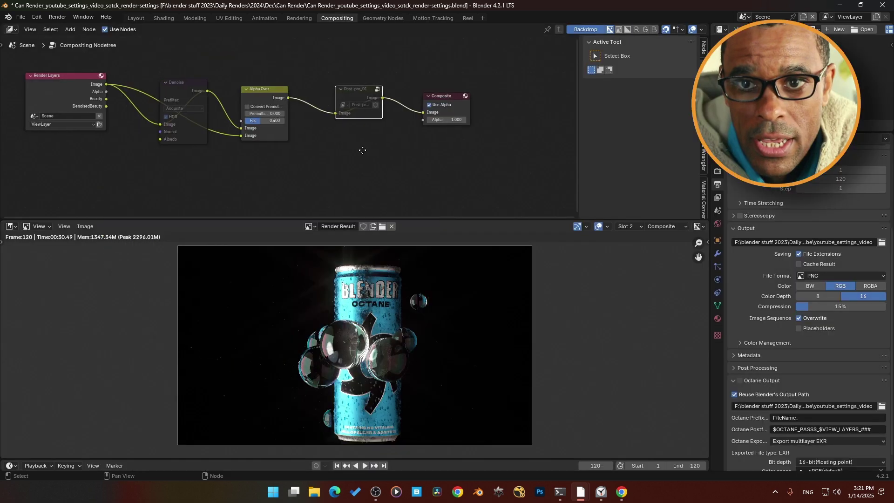
scroll(363, 154, up, 2)
key(Home)
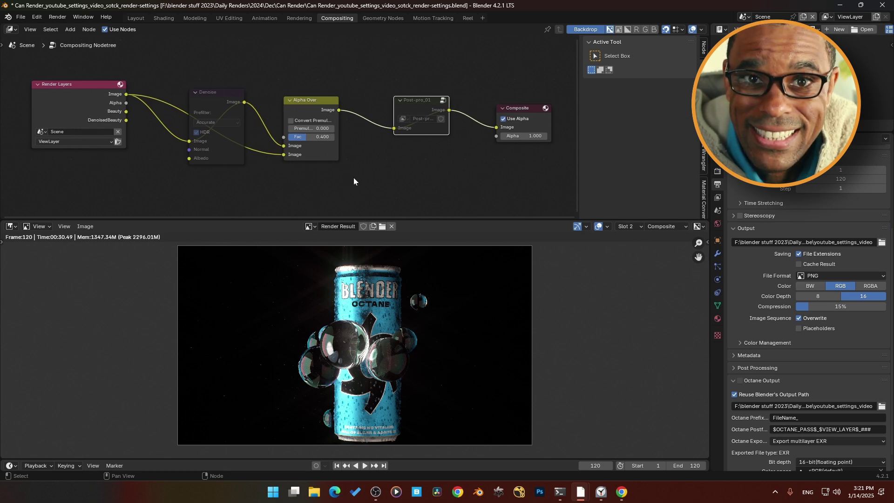
scroll(77, 103, up, 2)
scroll(77, 102, down, 1)
click(35, 94)
click(190, 95)
key(g)
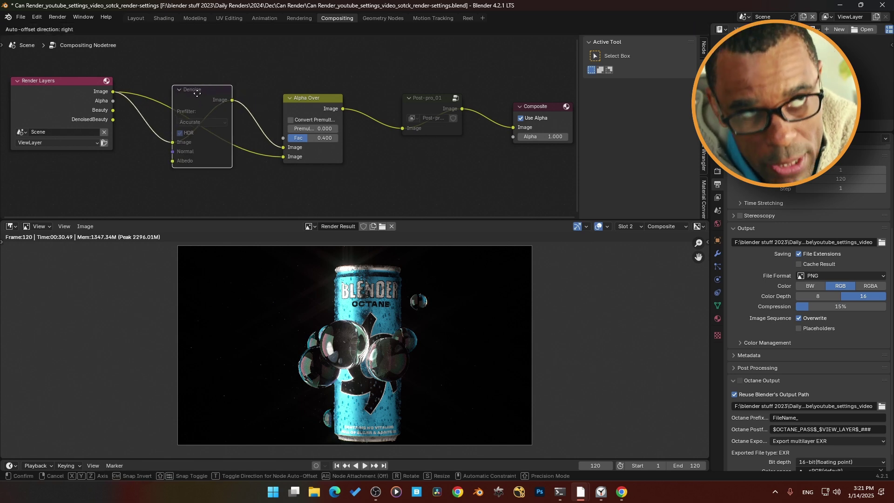
click(197, 95)
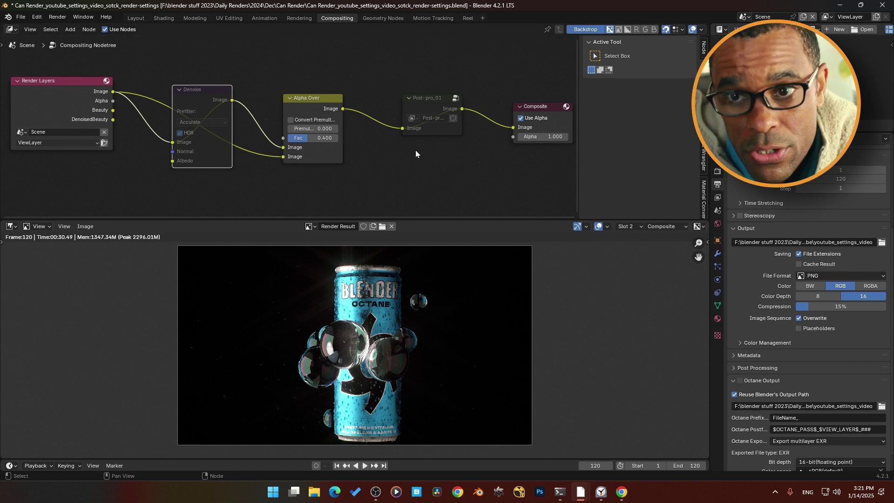
click(136, 18)
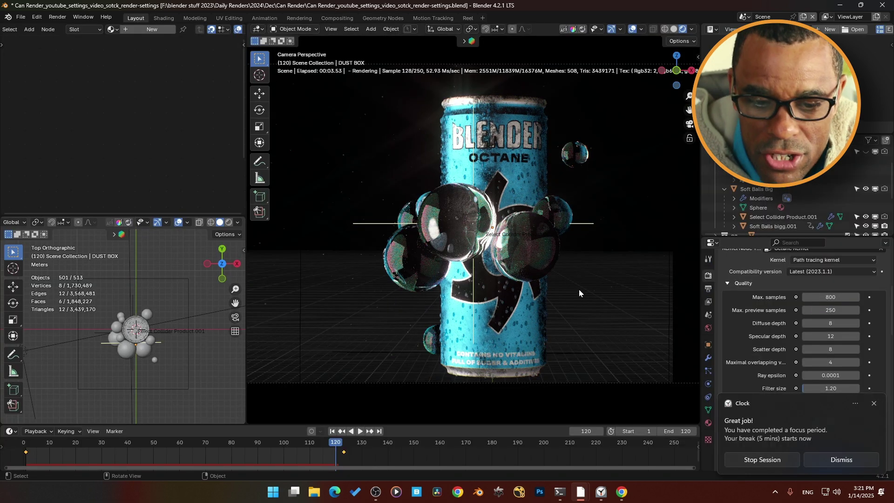
Step: Reopen the Octane sidebar to review the denoiser choices and orbit slightly around the can
key(n)
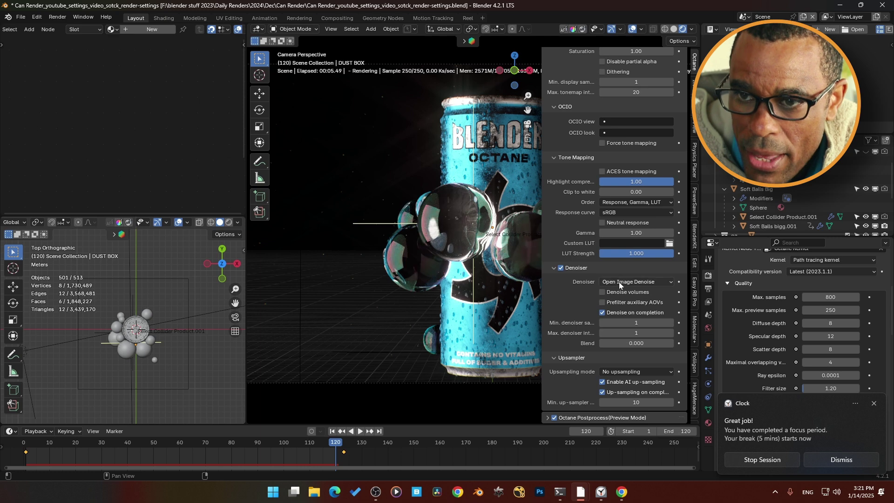
click(620, 282)
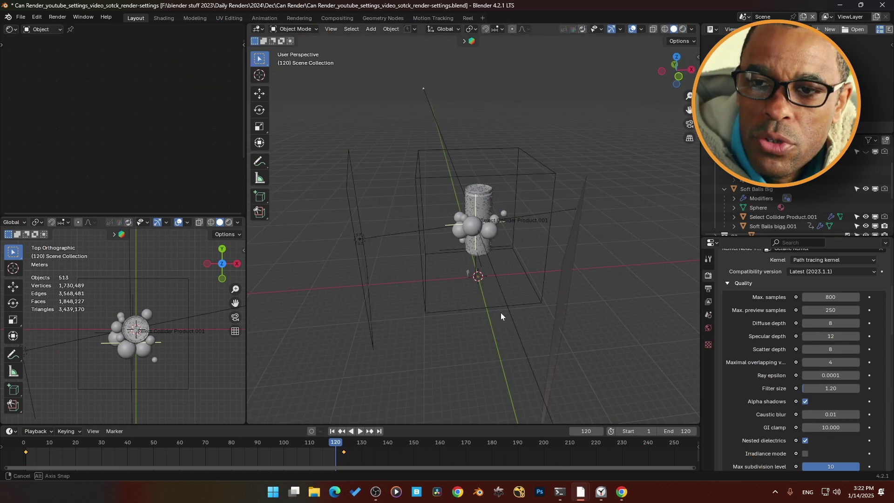
middle_drag(499, 313, 481, 314)
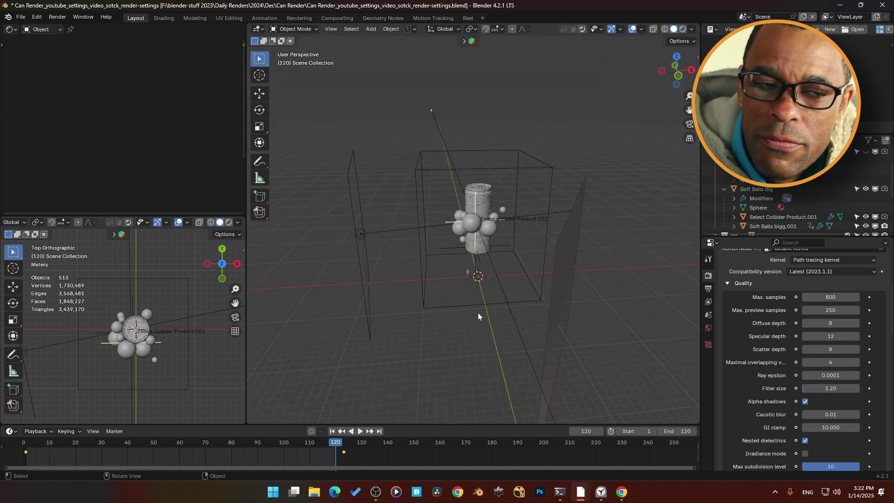
Step: Start the live Octane rendered preview and orbit to see the can from another angle
scroll(472, 318, up, 3)
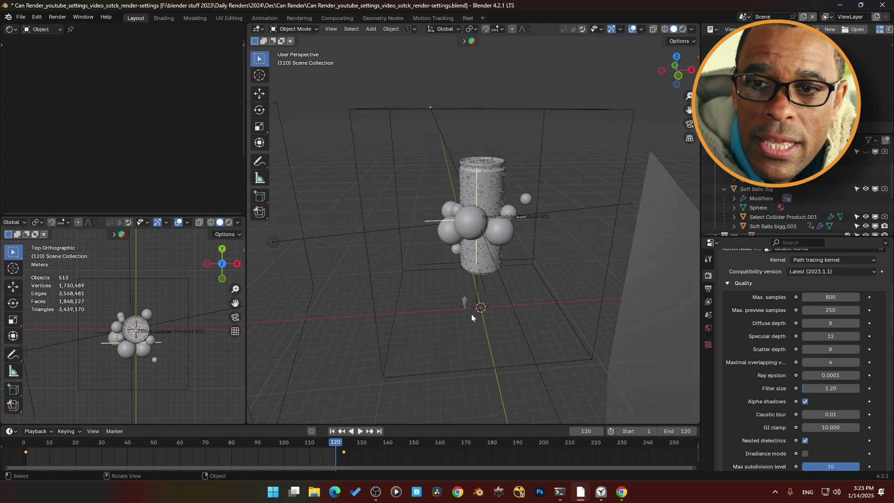
scroll(471, 314, down, 3)
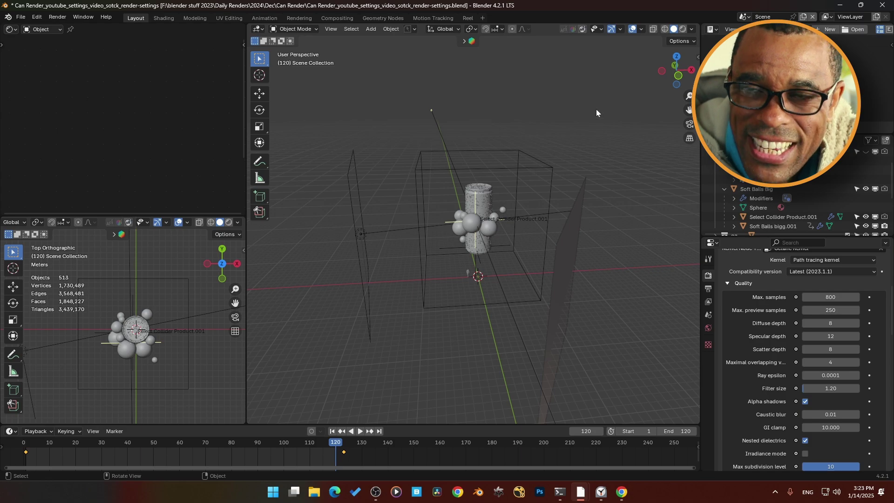
click(683, 30)
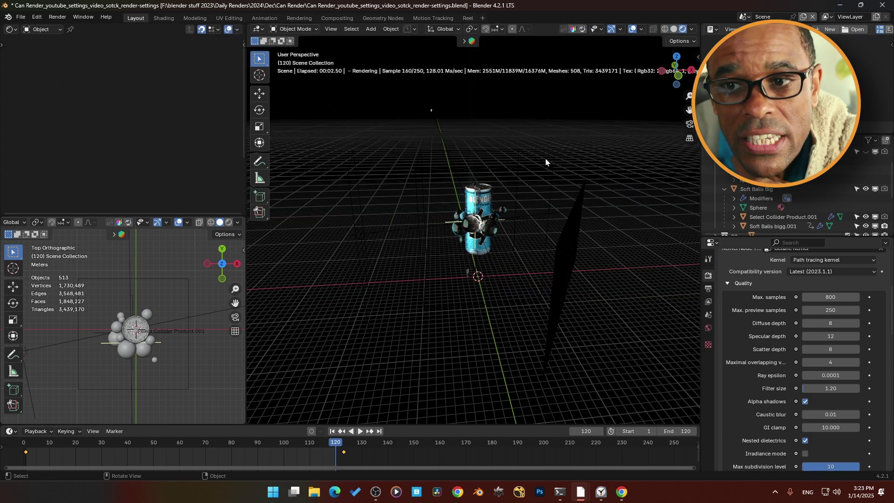
middle_drag(545, 159, 461, 250)
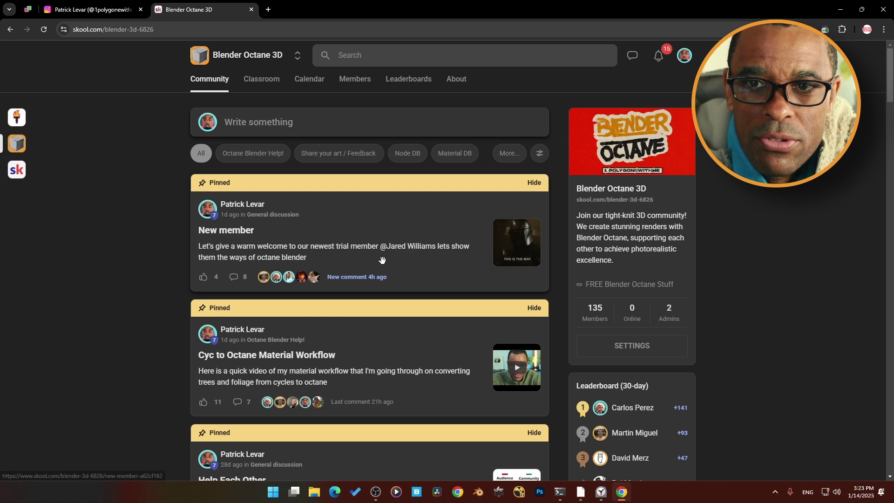
Step: Open the Octane On YouTube course and follow the Octane Bible lesson's behance.net link
click(264, 87)
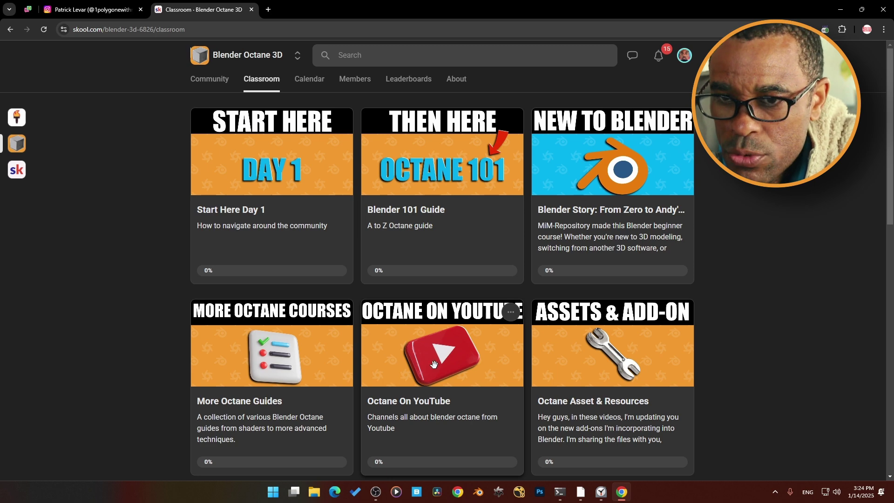
click(431, 402)
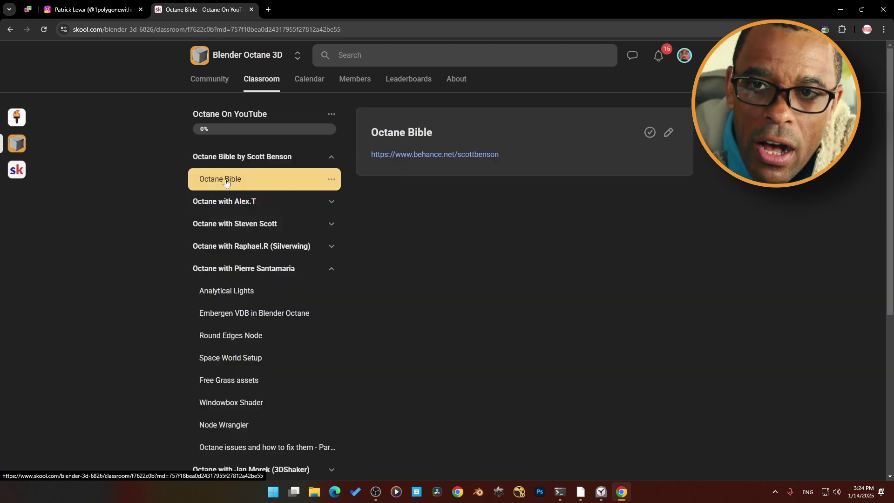
click(456, 157)
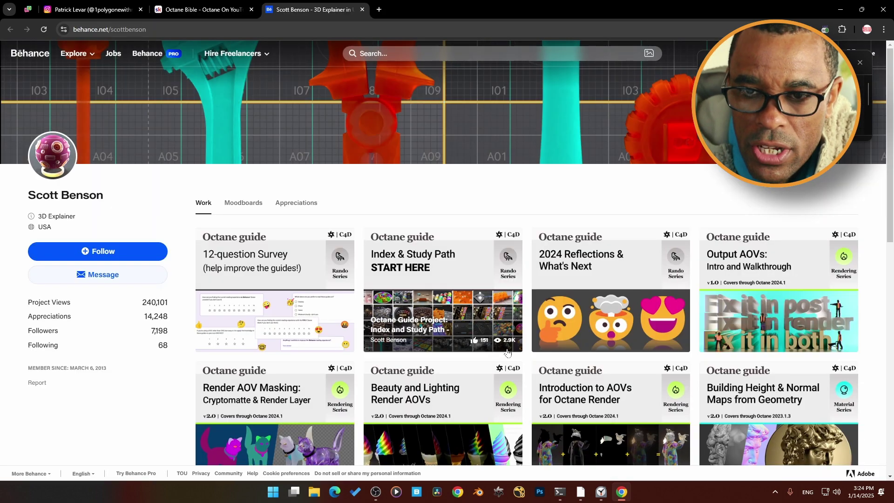
Step: Scroll through the Behance Work gallery of Octane guides
scroll(507, 354, down, 2)
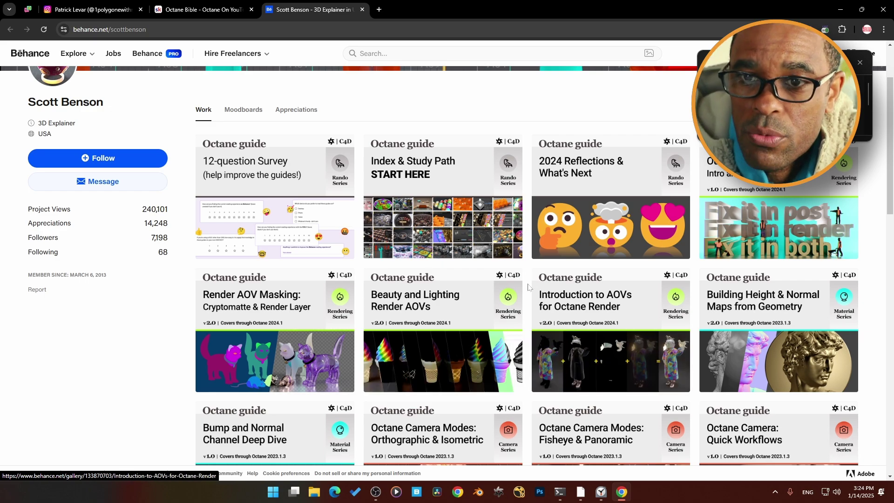
scroll(474, 307, down, 5)
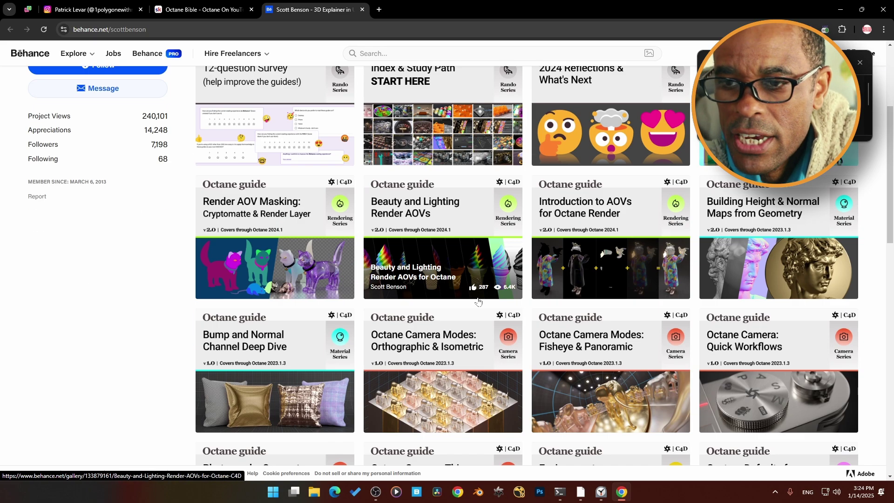
scroll(473, 308, down, 2)
scroll(476, 310, down, 4)
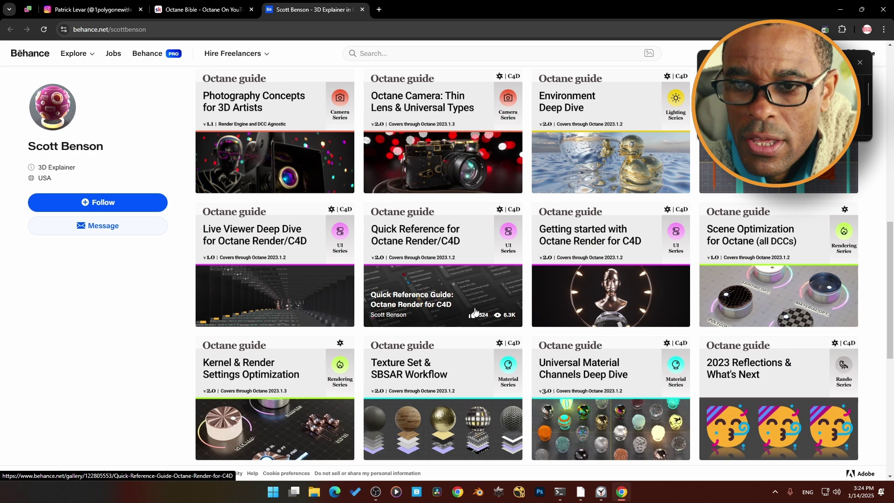
scroll(476, 312, down, 1)
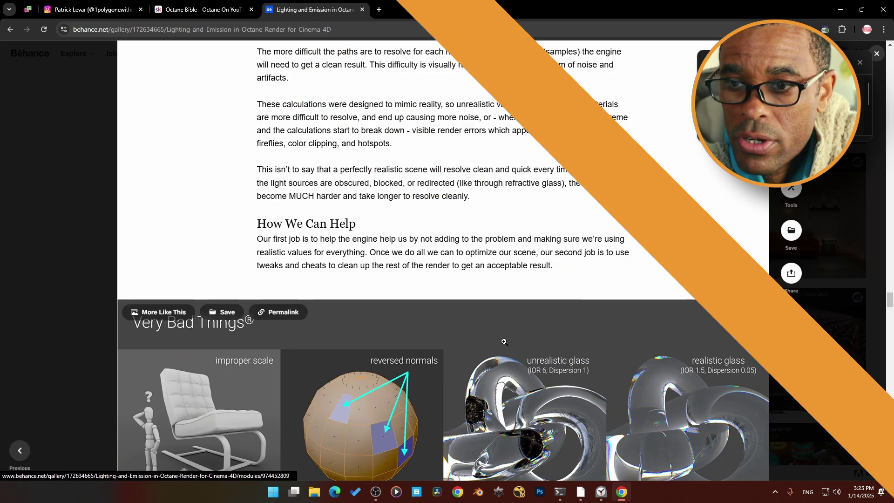
scroll(854, 64, down, 1)
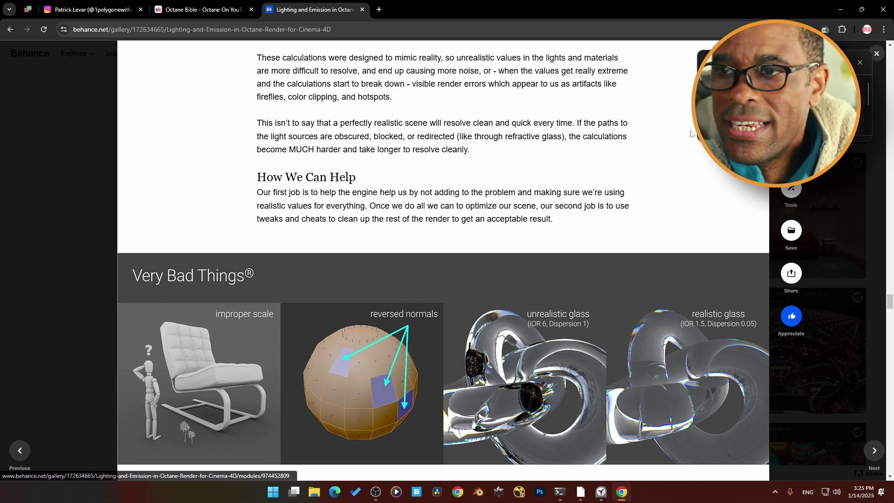
scroll(350, 207, down, 1)
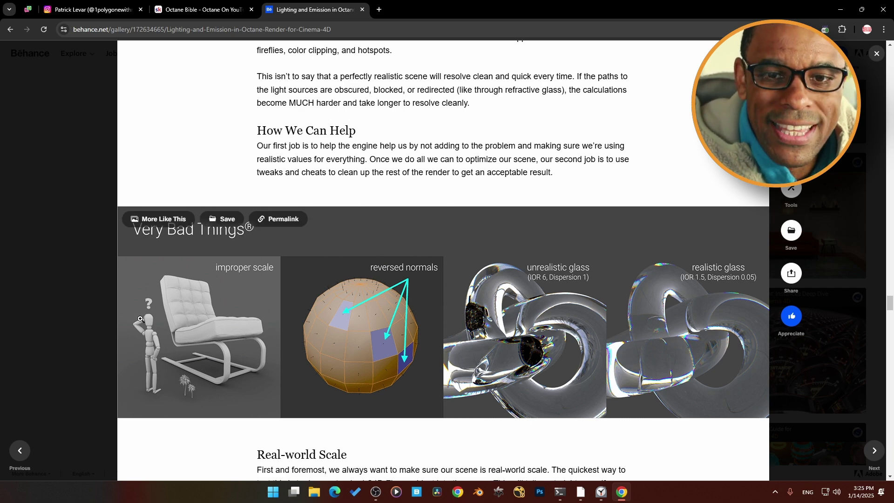
scroll(50, 345, down, 1)
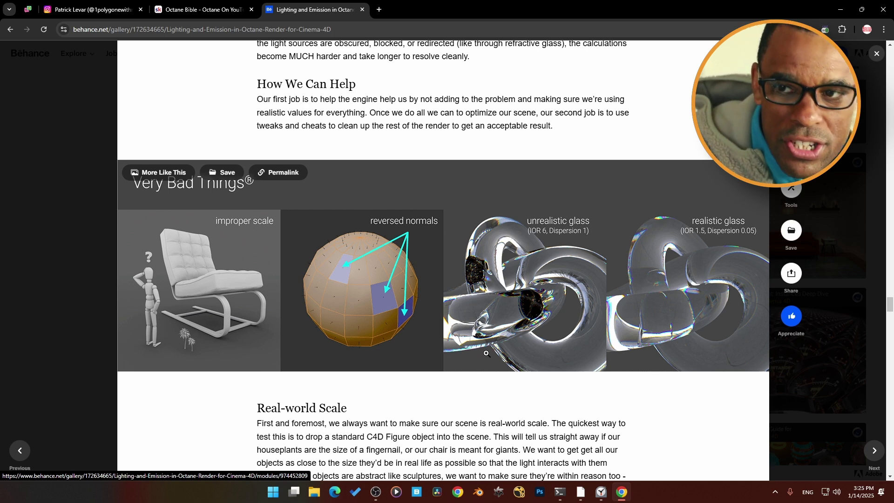
Step: Highlight the Real-world Scale heading, scroll through the tips, then highlight Placement & Blocking
scroll(298, 336, down, 2)
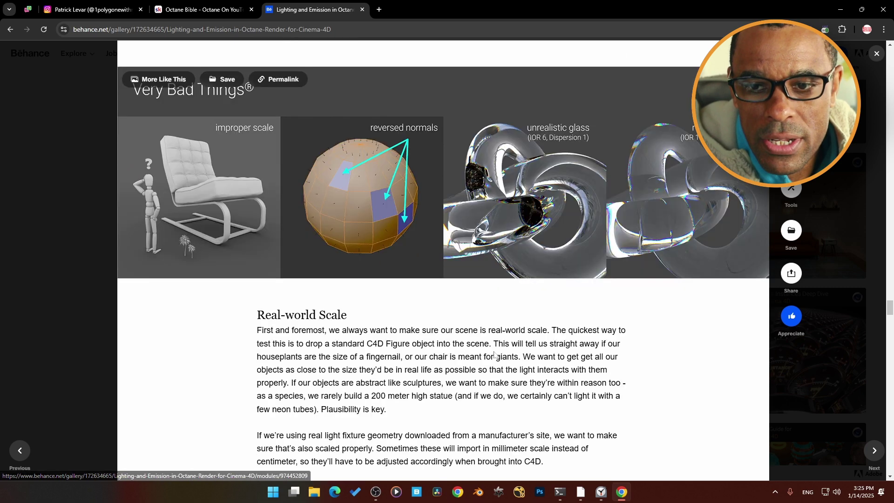
drag(254, 316, 358, 316)
scroll(277, 345, down, 1)
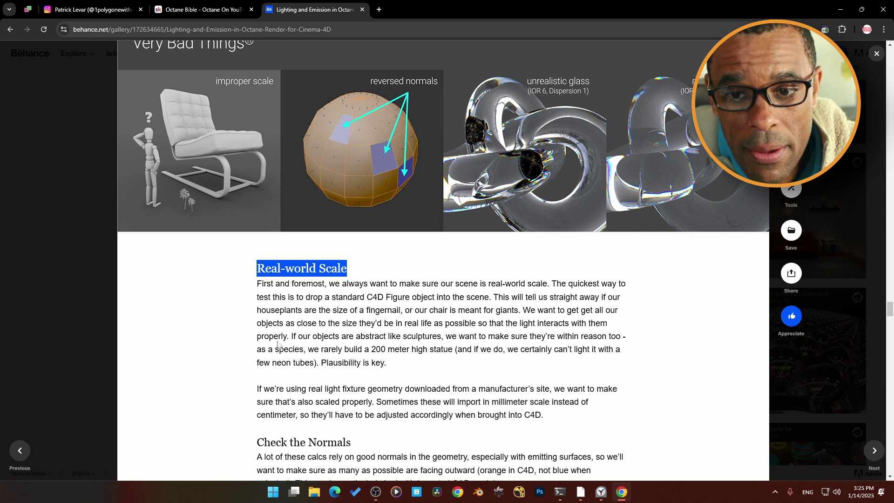
scroll(278, 345, down, 3)
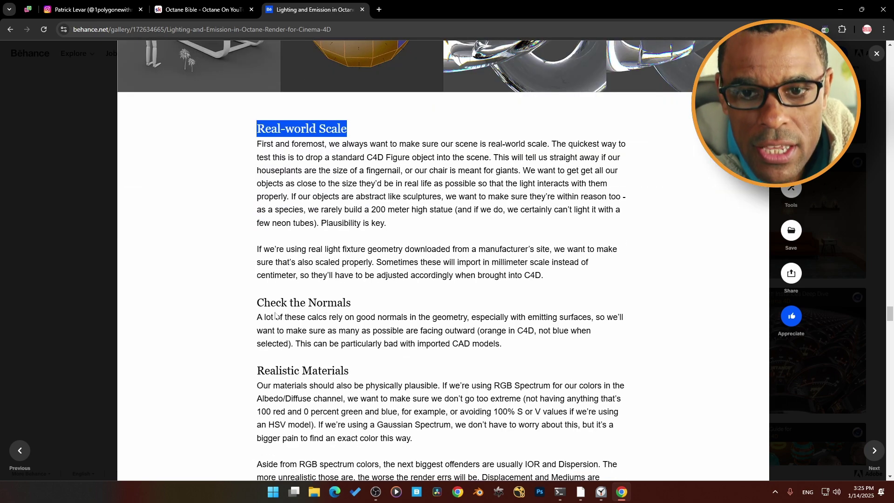
scroll(304, 369, down, 2)
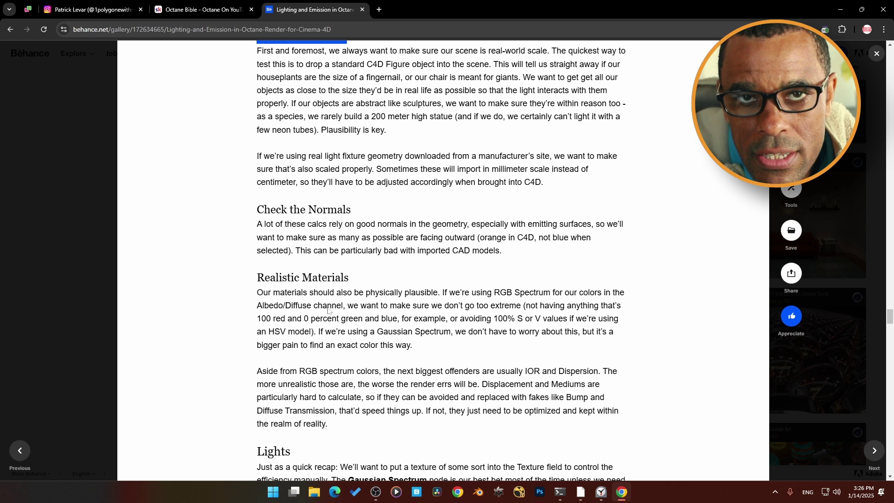
scroll(335, 310, down, 4)
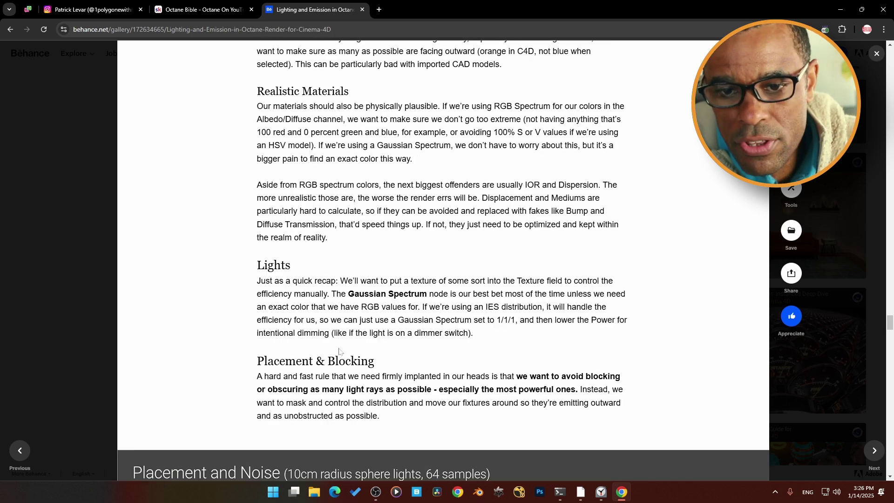
scroll(282, 338, down, 1)
drag(258, 316, 422, 319)
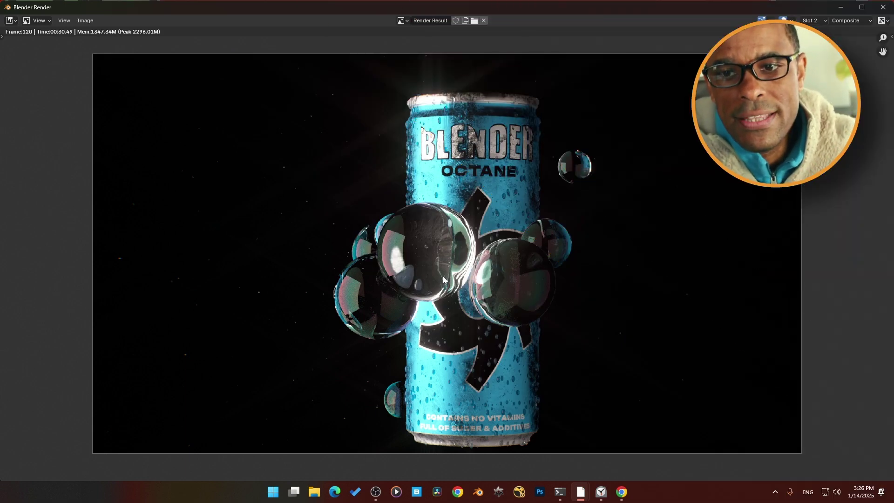
Step: Zoom out the Render Result, close the render window and bring the main Blender window back
scroll(442, 284, down, 2)
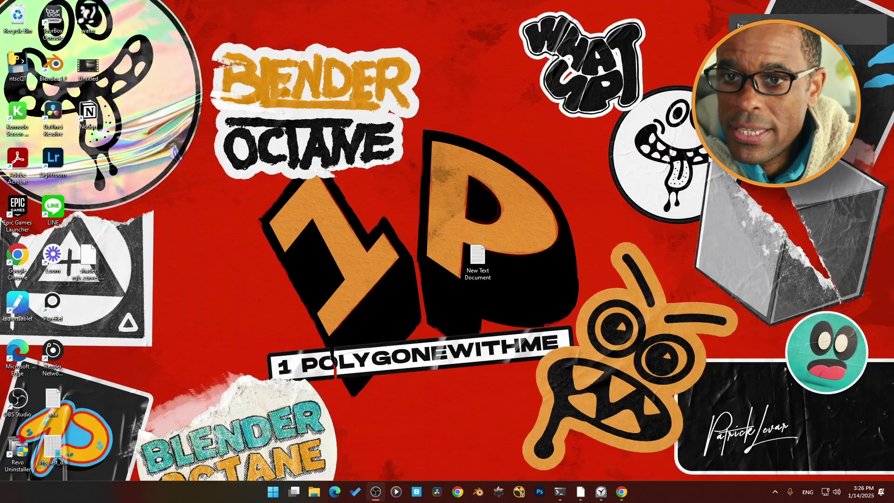
click(883, 7)
click(582, 492)
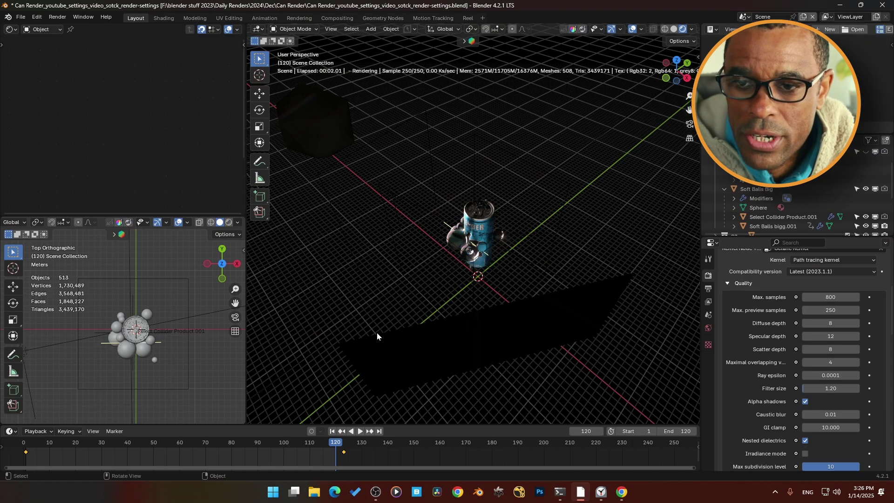
Step: Switch to solid shading, select the DUST BOX object and orbit to see the surrounding boxes
click(674, 29)
mouse_move(536, 163)
middle_down()
mouse_move(471, 211)
mouse_move(454, 251)
mouse_move(434, 252)
middle_up()
click(349, 244)
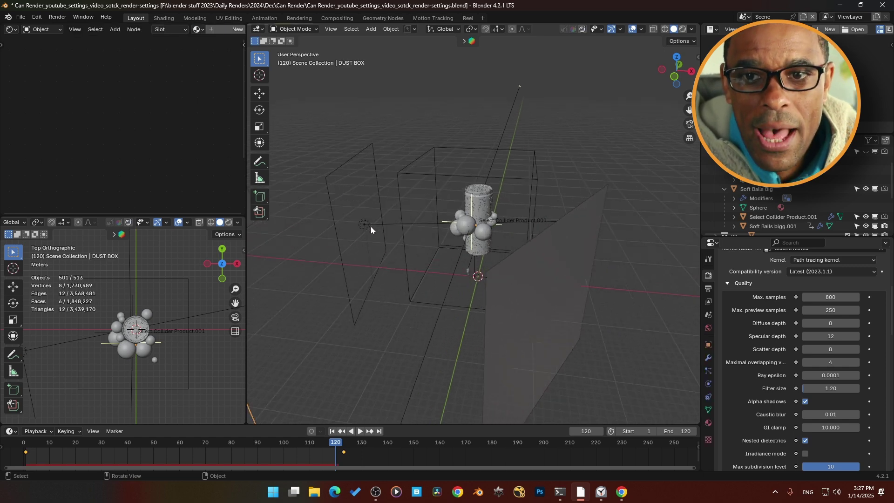
mouse_move(376, 241)
middle_down()
mouse_move(401, 248)
mouse_move(368, 250)
middle_up()
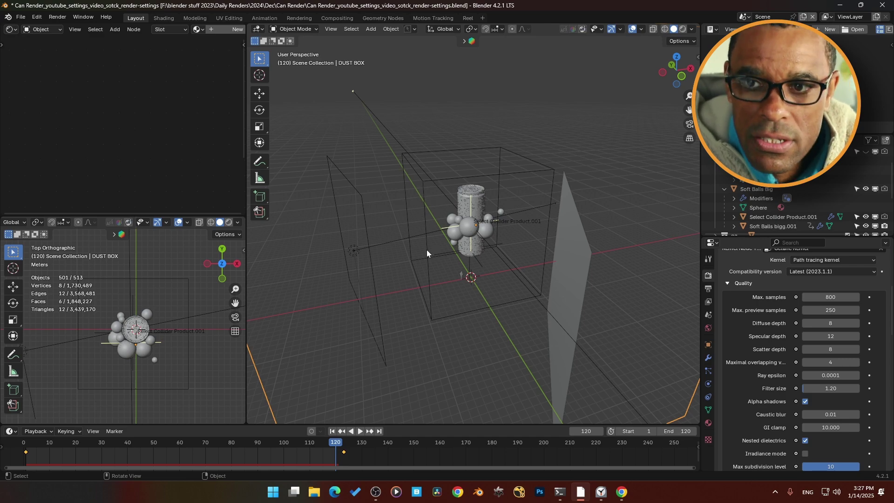
middle_drag(433, 250, 390, 243)
scroll(434, 258, down, 4)
scroll(437, 262, up, 2)
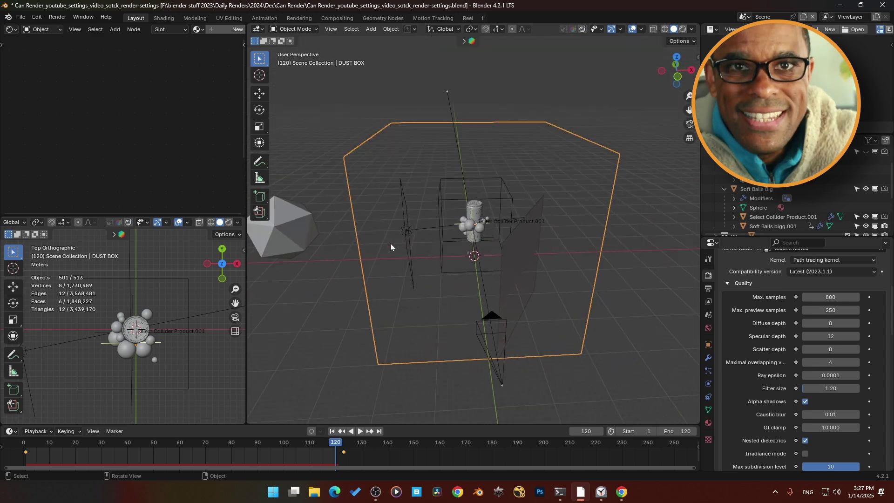